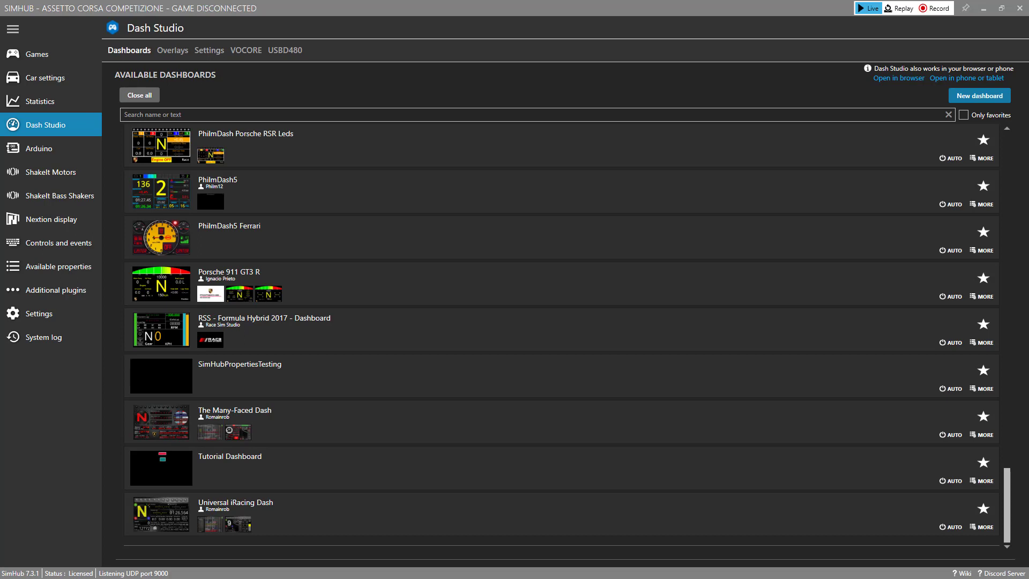
Step: Open the MORE actions menu on the Tutorial Dashboard row of the dashboard list
{"action": "mouse_move", "coordinate": [427, 479]}
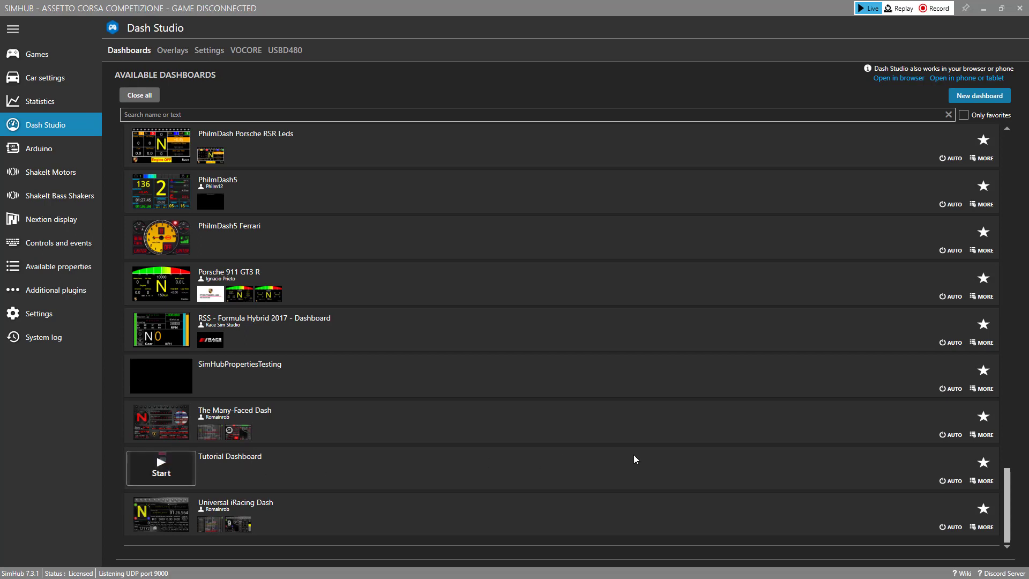
{"action": "left_click", "coordinate": [981, 479]}
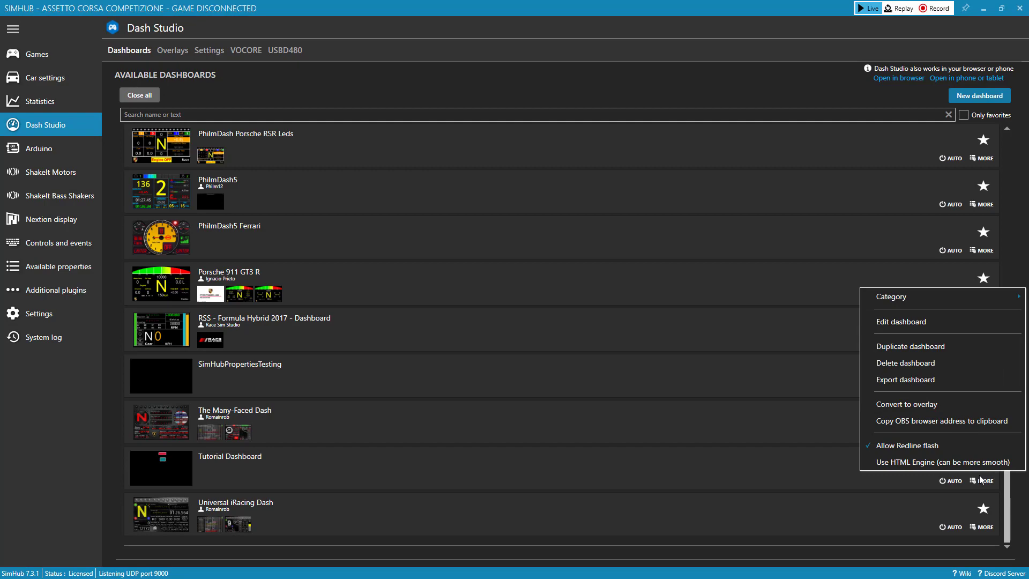
Step: Open Tutorial Dashboard for editing and select the red and teal rectangles on the canvas
{"action": "left_click", "coordinate": [914, 321]}
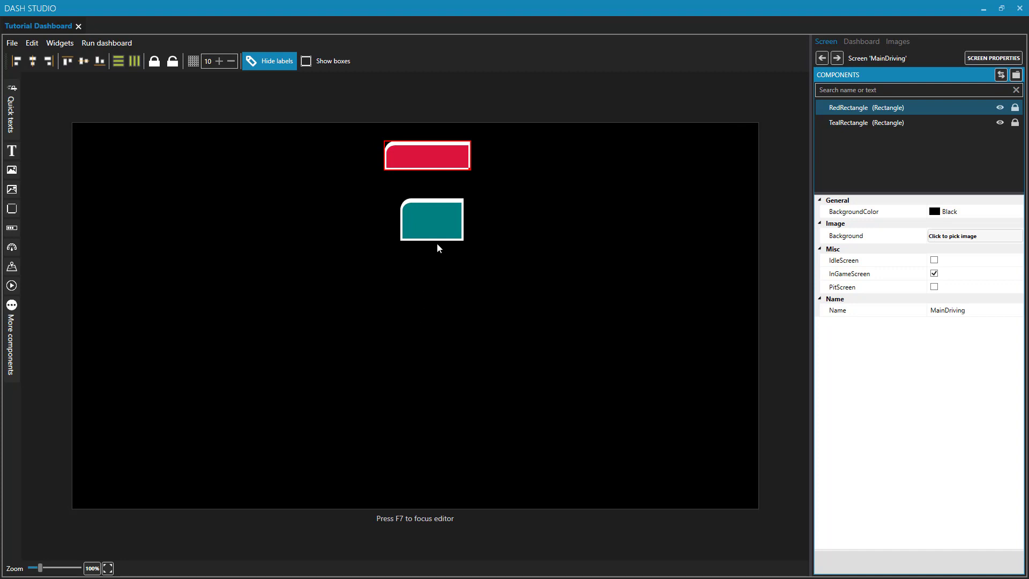
{"action": "left_click", "coordinate": [449, 211]}
{"action": "left_click", "coordinate": [442, 213]}
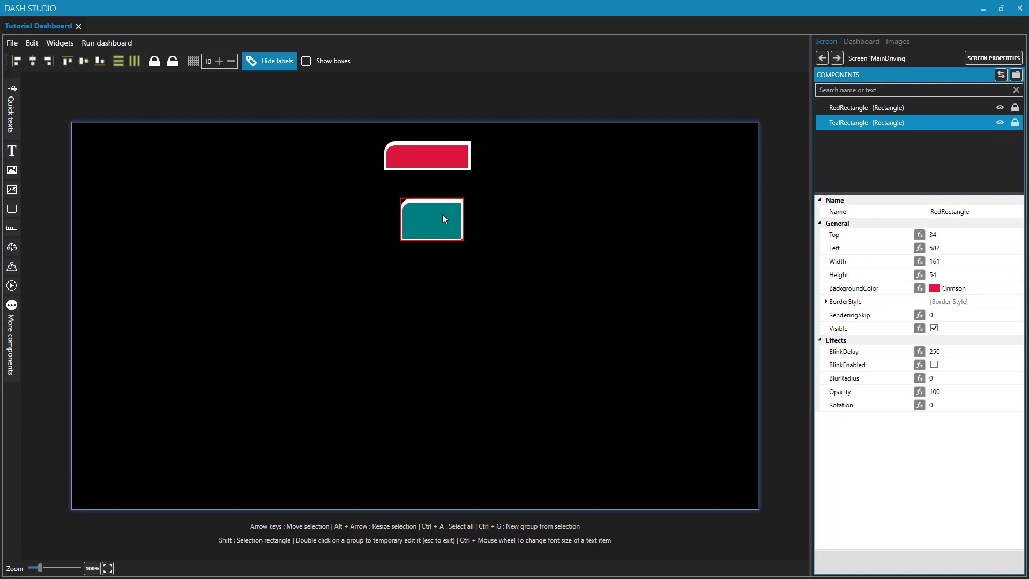
{"action": "left_click", "coordinate": [437, 160]}
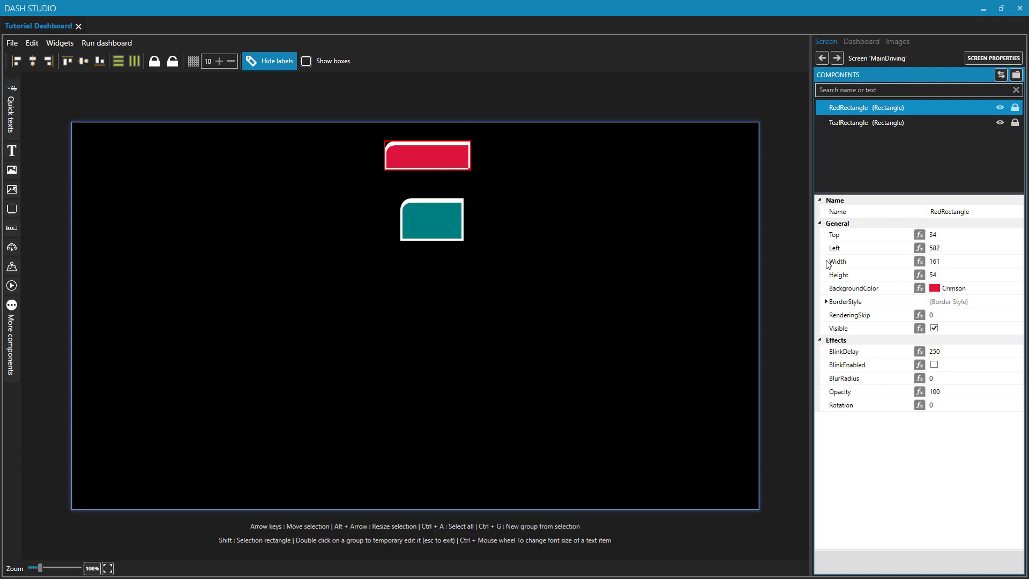
Step: Switch between RedRectangle and TealRectangle in Components to compare their size properties
{"action": "left_click", "coordinate": [867, 121]}
{"action": "left_click", "coordinate": [865, 109]}
{"action": "left_click", "coordinate": [853, 124]}
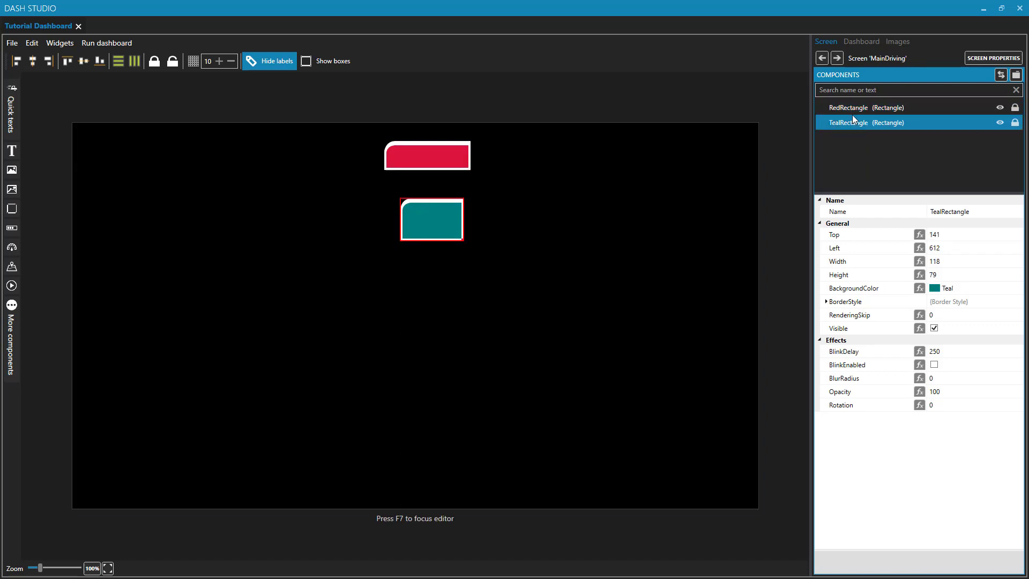
{"action": "left_click", "coordinate": [852, 112]}
{"action": "left_click", "coordinate": [852, 122]}
{"action": "left_click", "coordinate": [852, 114]}
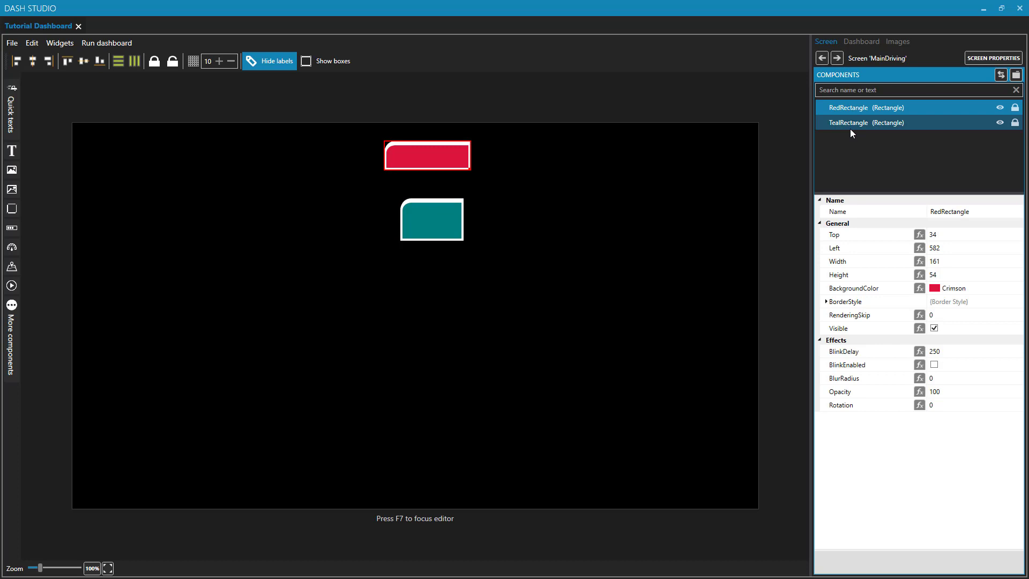
{"action": "left_click", "coordinate": [850, 127]}
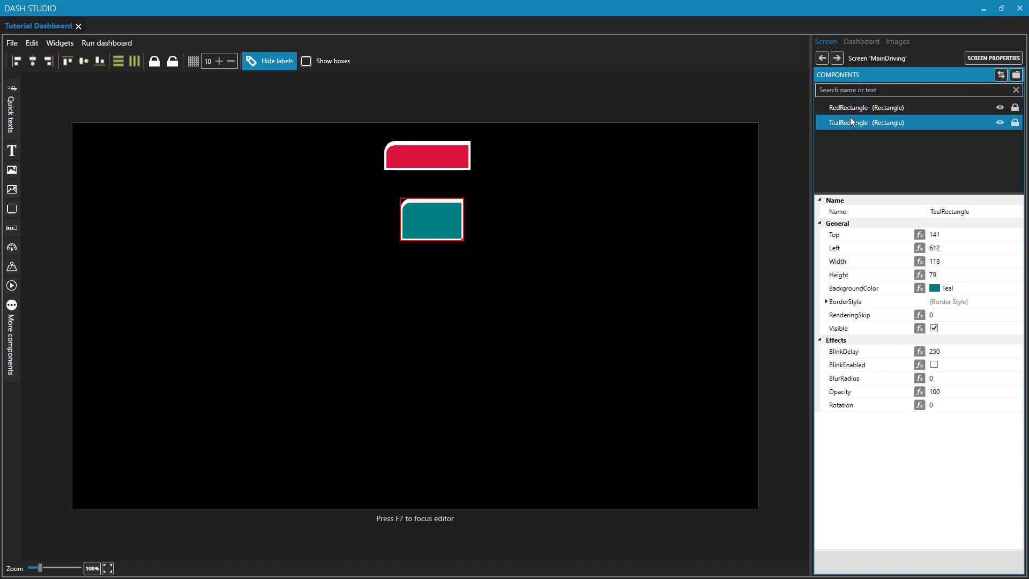
{"action": "left_click", "coordinate": [850, 107]}
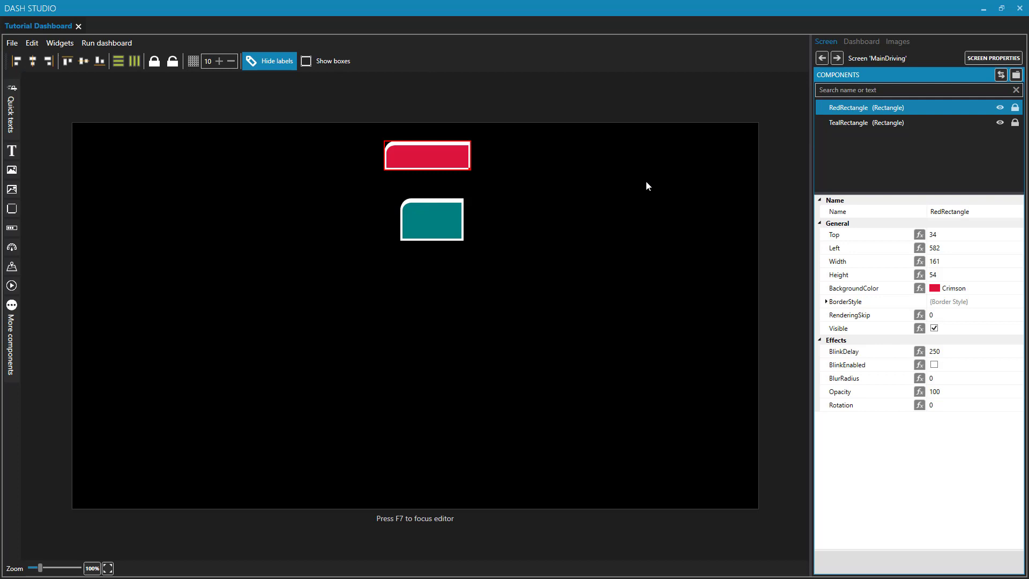
Step: Select TealRectangle, then Ctrl-add RedRectangle in Components so both are selected
{"action": "left_click", "coordinate": [433, 216]}
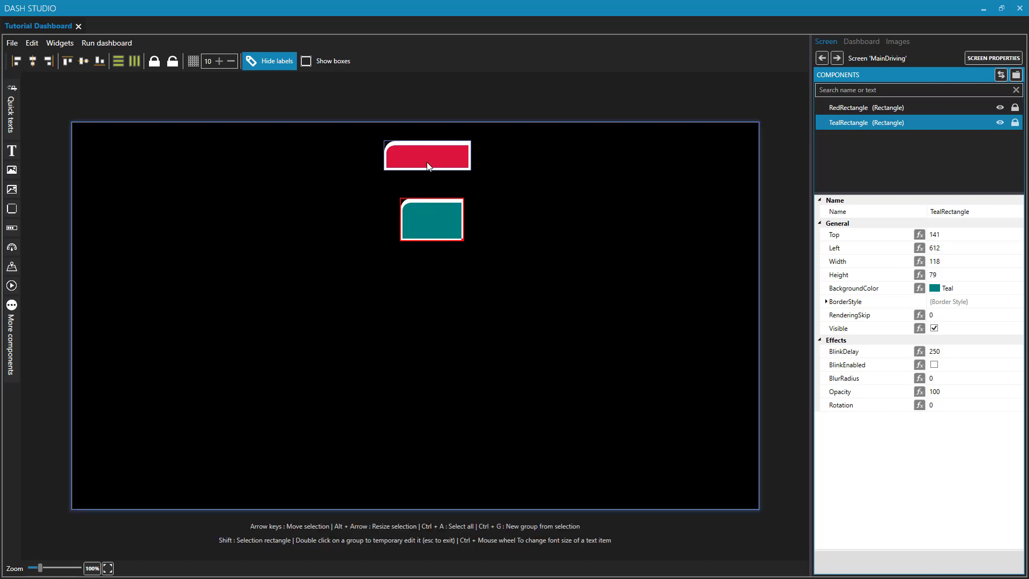
{"action": "left_click", "coordinate": [427, 162], "text": "ctrl"}
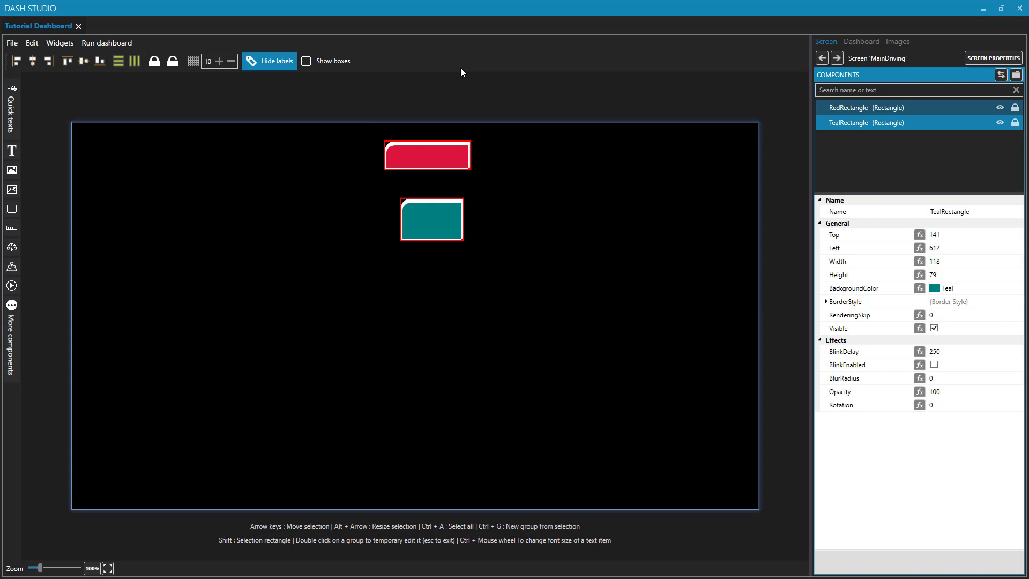
{"action": "left_click", "coordinate": [923, 136]}
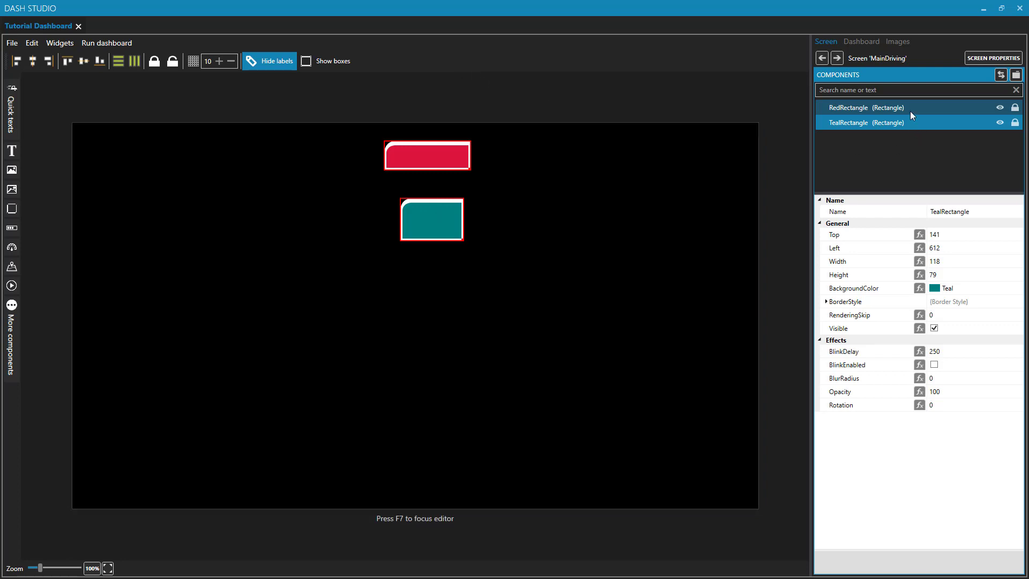
{"action": "left_click", "coordinate": [908, 109]}
{"action": "left_click", "coordinate": [909, 118]}
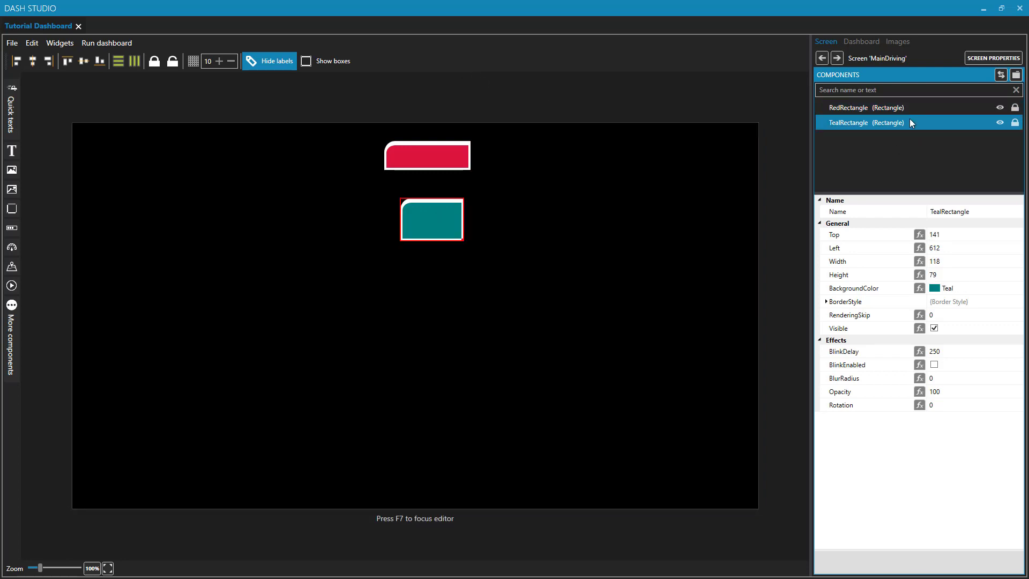
{"action": "left_click", "coordinate": [885, 106], "text": "ctrl"}
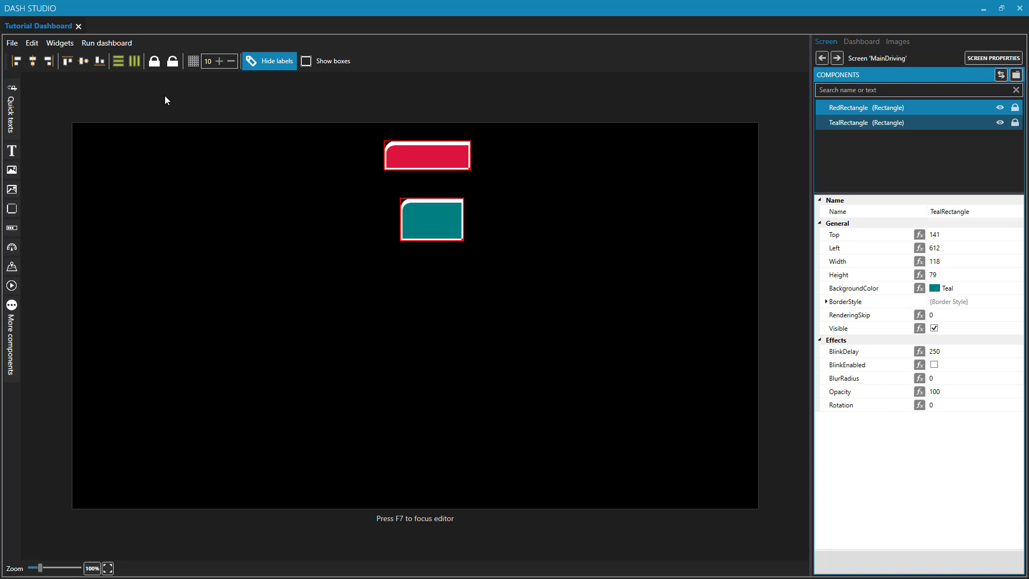
Step: Apply Align left, Align center and Align right, ending with teal's right edge flush with red's
{"action": "left_click", "coordinate": [16, 62]}
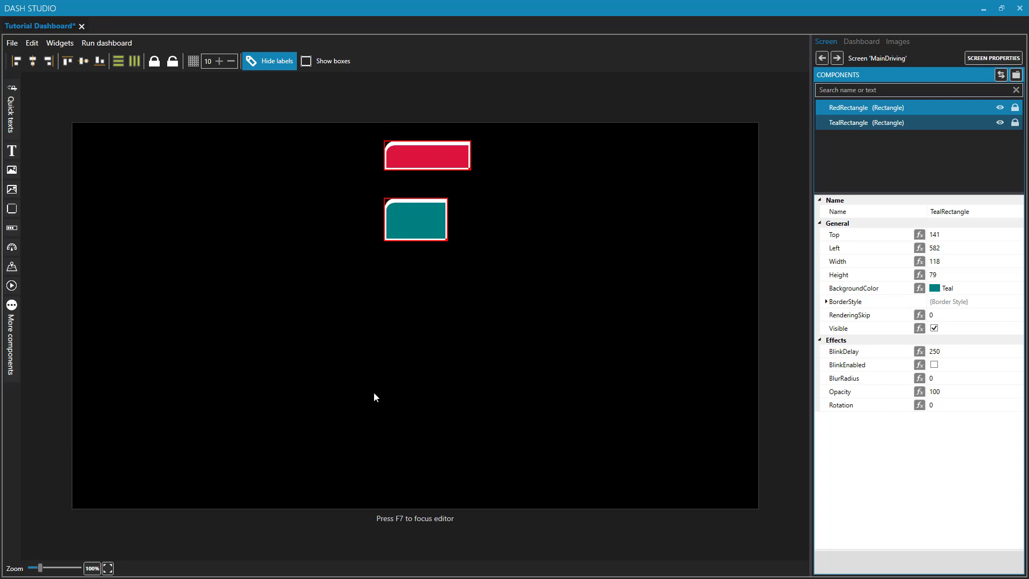
{"action": "left_click", "coordinate": [33, 64]}
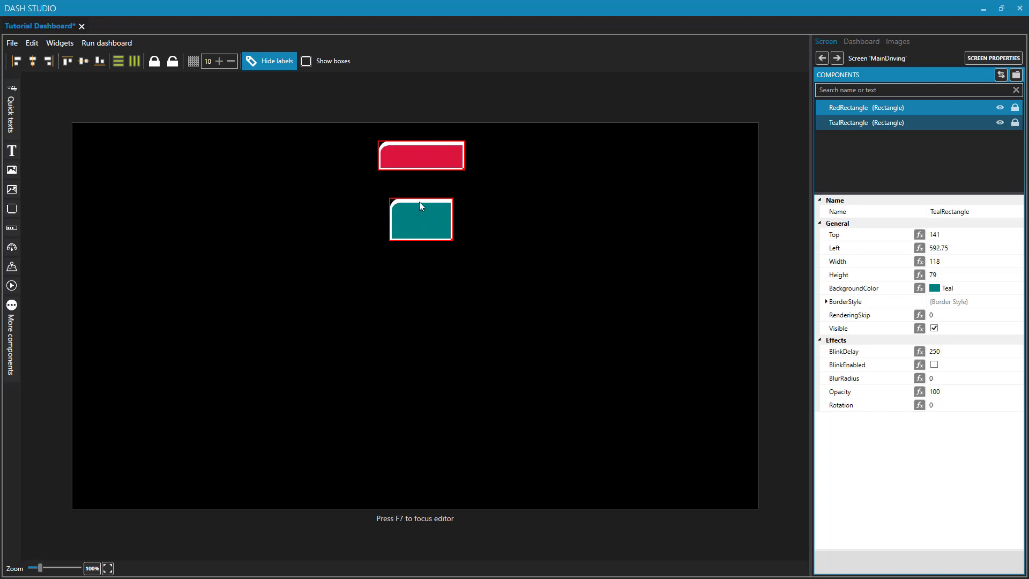
{"action": "left_click", "coordinate": [50, 62]}
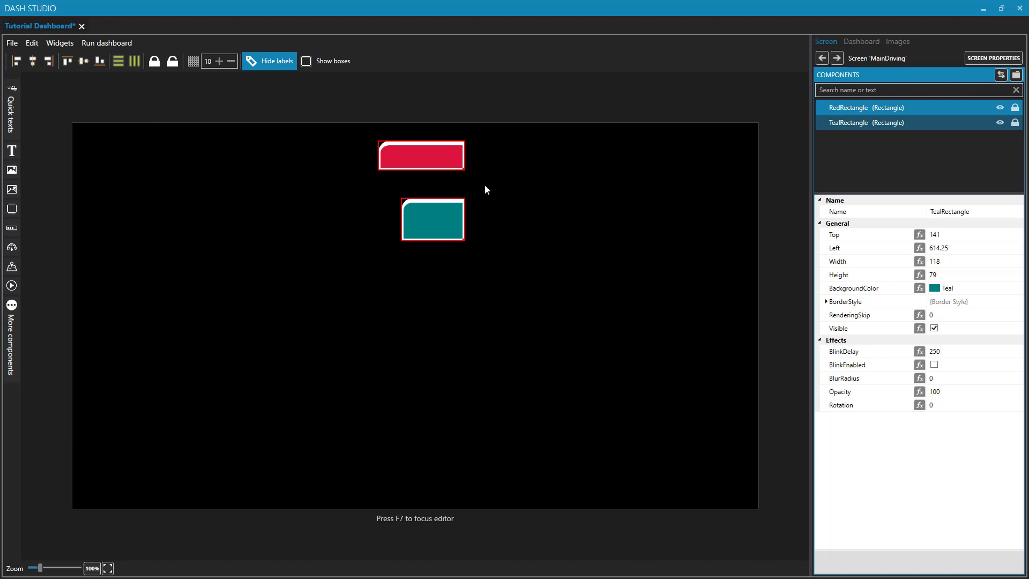
Step: Move the teal rectangle to the upper right, box-select both, and apply Align top, middle and bottom
{"action": "left_click", "coordinate": [861, 123]}
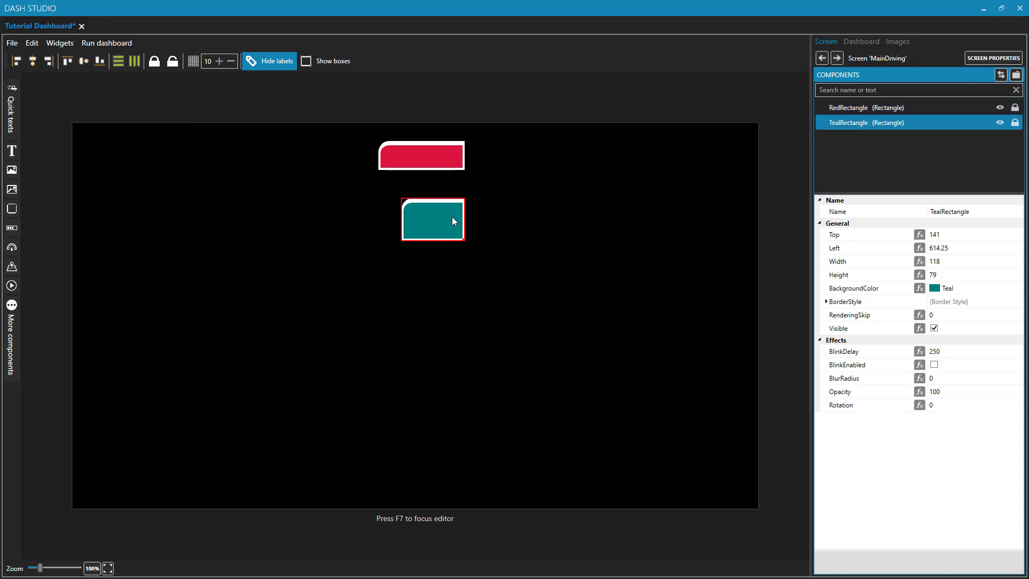
{"action": "left_click_drag", "start_coordinate": [452, 217], "coordinate": [596, 187]}
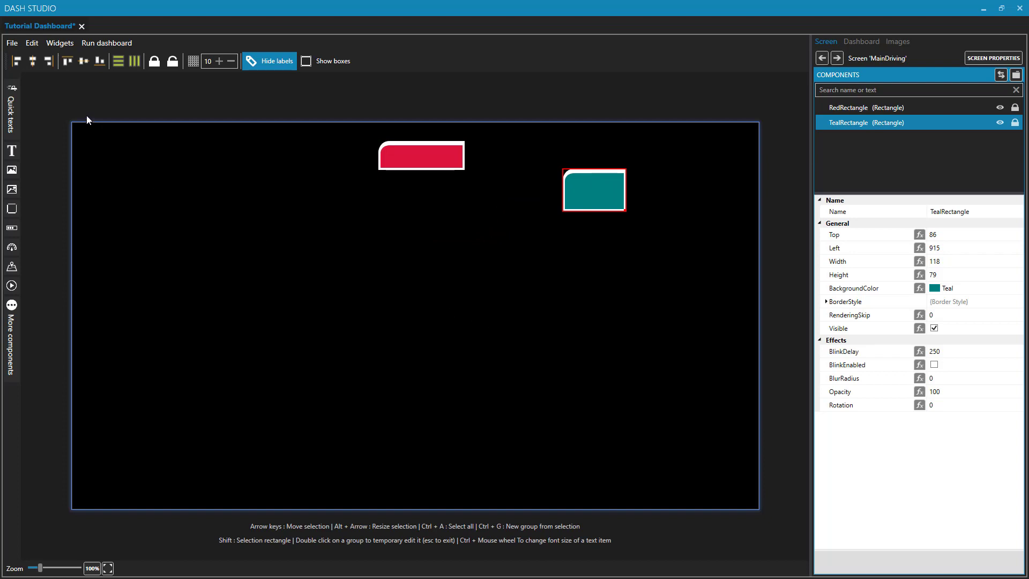
{"action": "left_click_drag", "start_coordinate": [73, 92], "coordinate": [612, 267]}
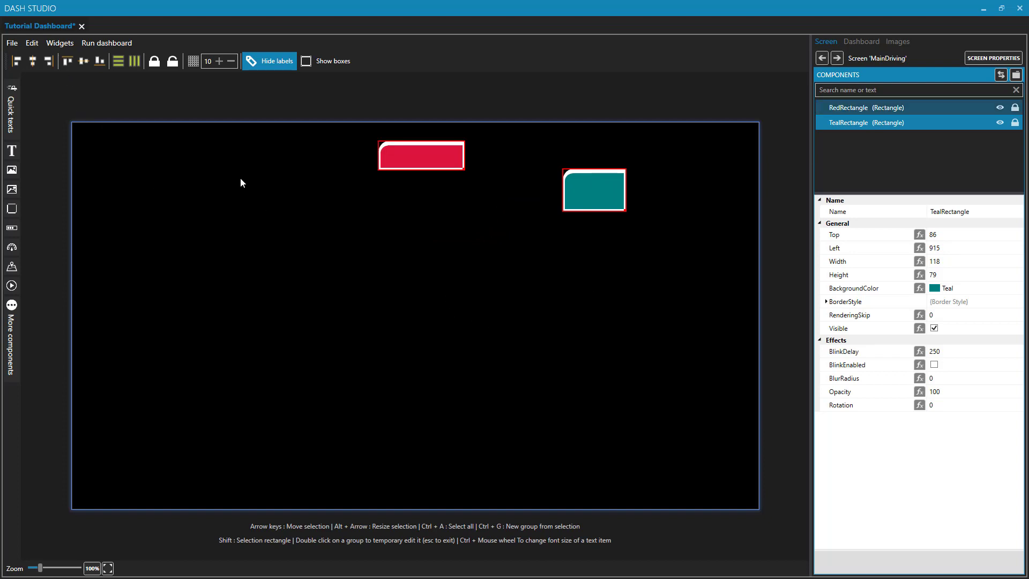
{"action": "left_click", "coordinate": [67, 61]}
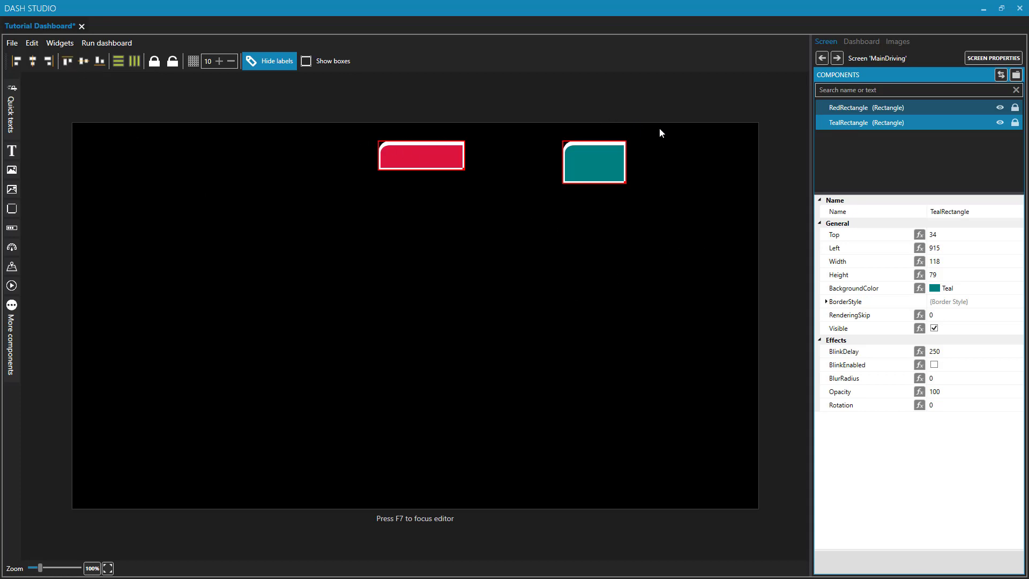
{"action": "left_click", "coordinate": [84, 61]}
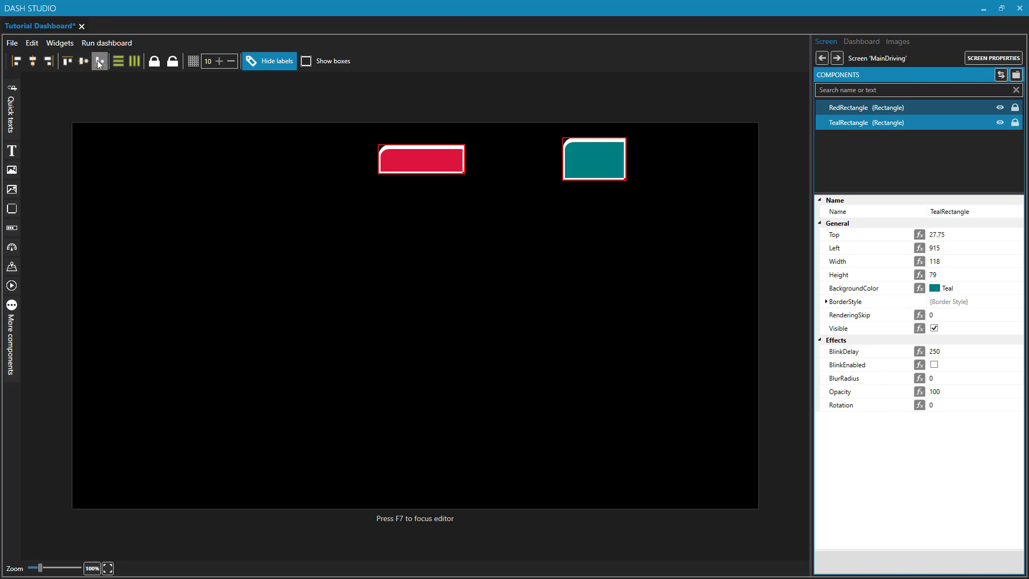
{"action": "left_click", "coordinate": [97, 60]}
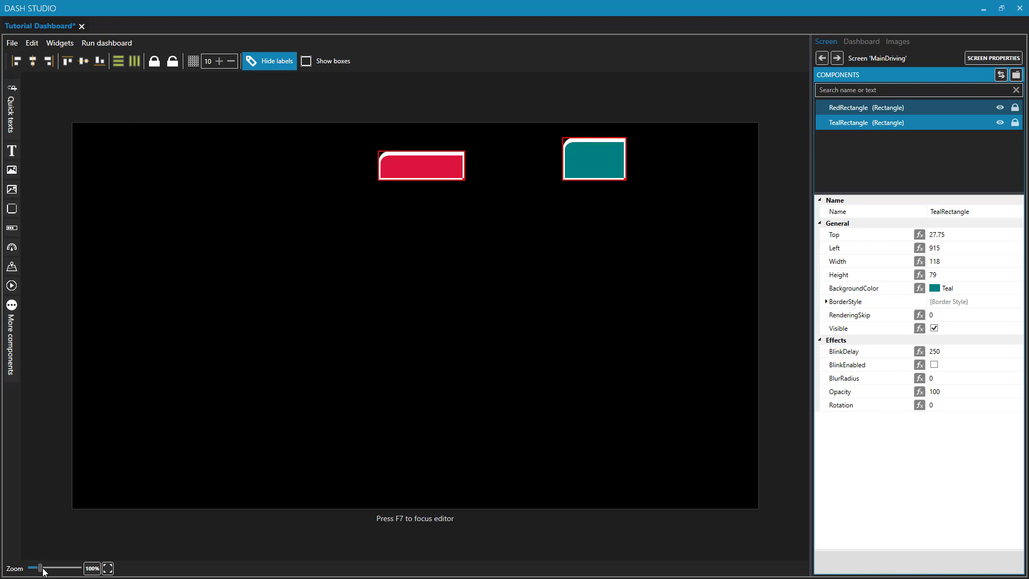
Step: Move both rectangles down and left, then reselect them and align their bottom edges
{"action": "left_click_drag", "start_coordinate": [40, 568], "coordinate": [63, 570]}
{"action": "left_click_drag", "start_coordinate": [202, 559], "coordinate": [427, 567]}
{"action": "left_click_drag", "start_coordinate": [706, 136], "coordinate": [476, 208]}
{"action": "left_click", "coordinate": [657, 203]}
{"action": "left_click", "coordinate": [358, 211], "text": "ctrl"}
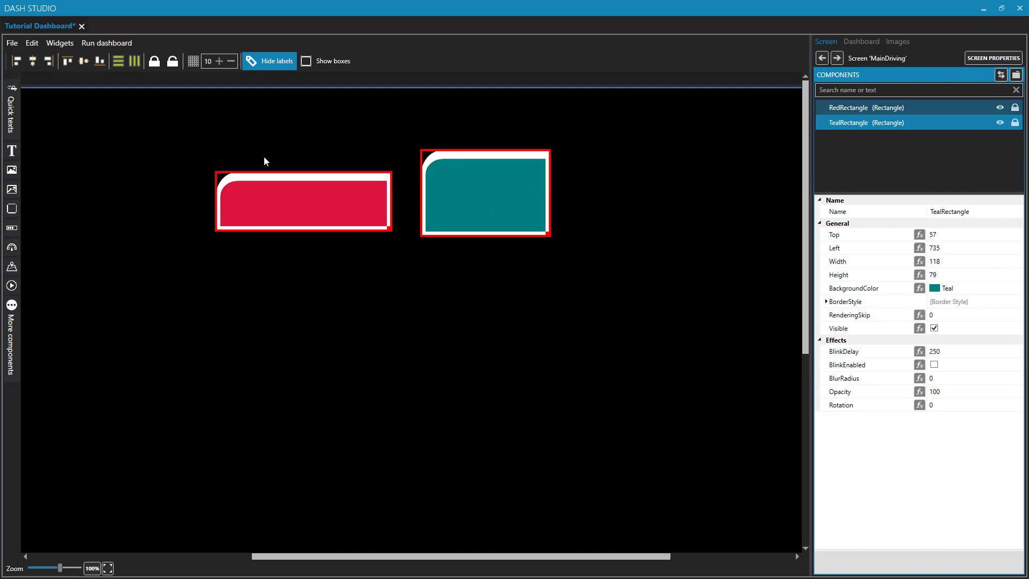
{"action": "left_click", "coordinate": [99, 62]}
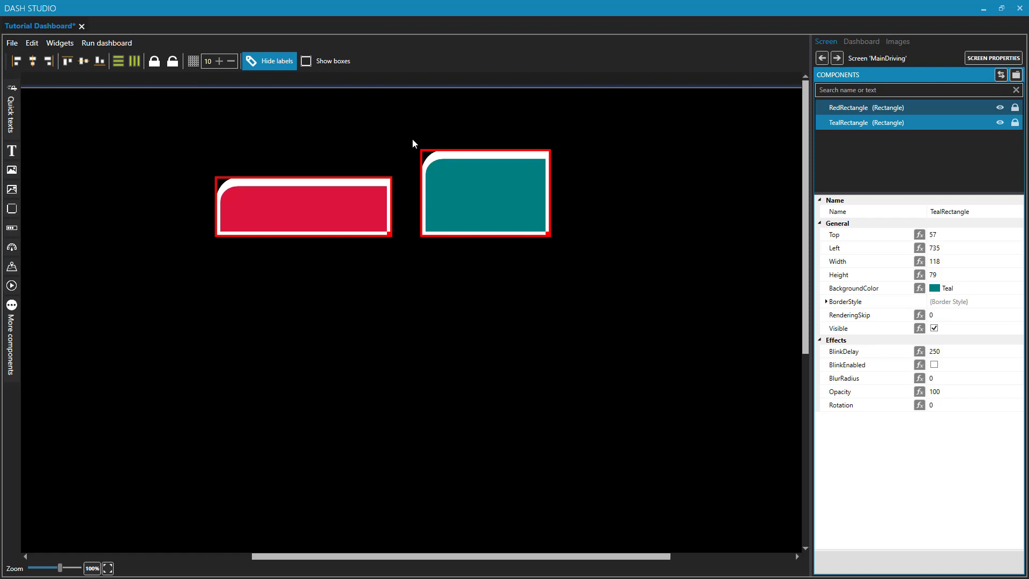
Step: Place the teal rectangle below the red one, match width and height, and align left edges
{"action": "left_click_drag", "start_coordinate": [458, 201], "coordinate": [276, 307]}
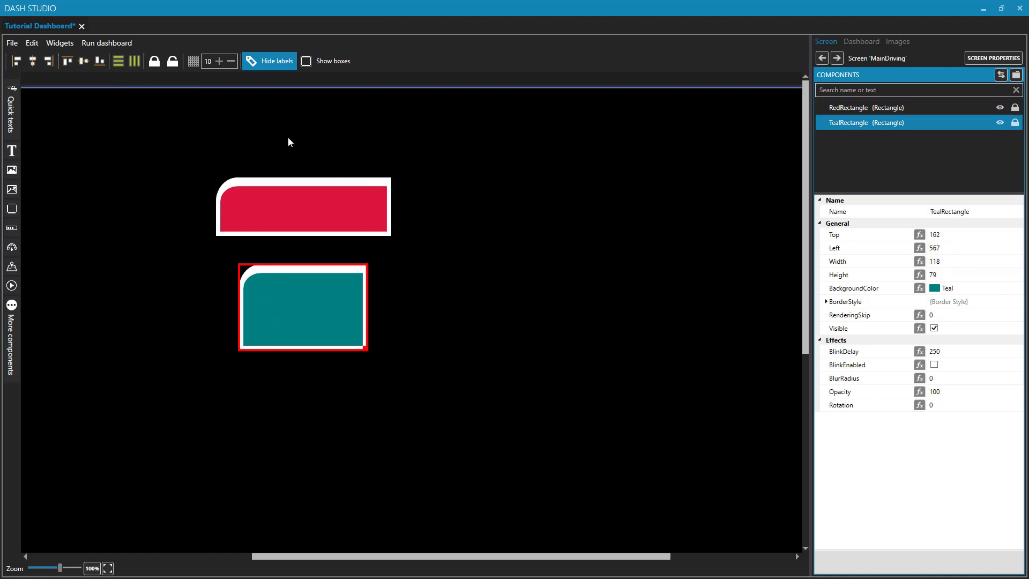
{"action": "left_click", "coordinate": [308, 214], "text": "ctrl"}
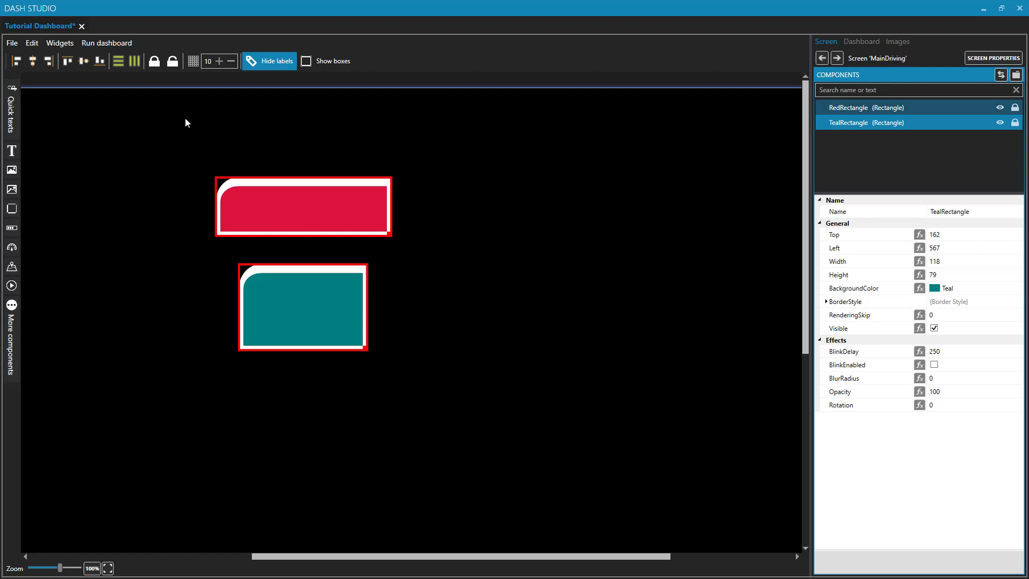
{"action": "left_click", "coordinate": [117, 65]}
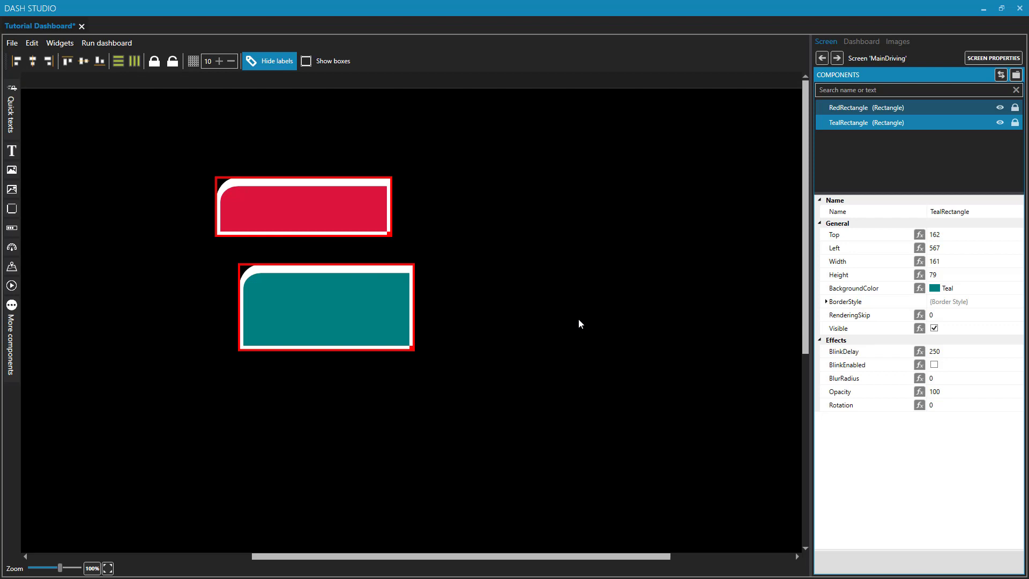
{"action": "left_click", "coordinate": [132, 66]}
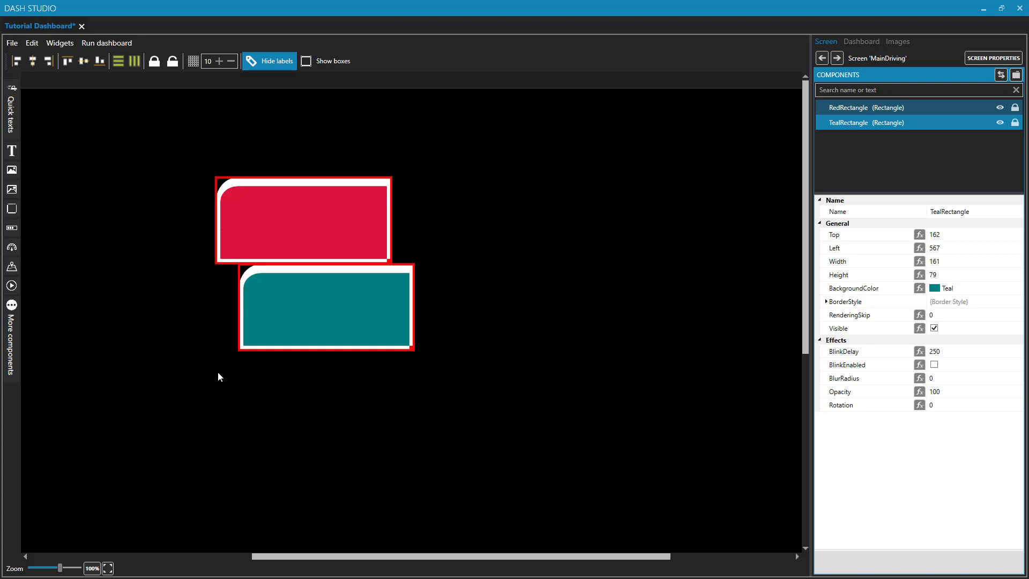
{"action": "left_click", "coordinate": [19, 63]}
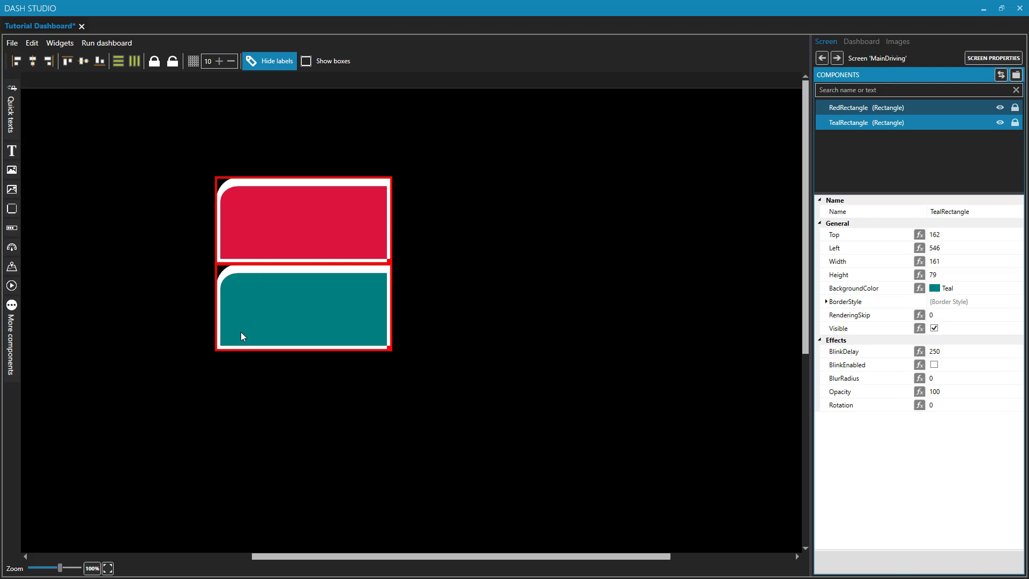
Step: Shift the teal rectangle lower, then realign both rectangles' left edges at left 546
{"action": "left_click", "coordinate": [338, 309]}
{"action": "left_click_drag", "start_coordinate": [371, 279], "coordinate": [381, 333]}
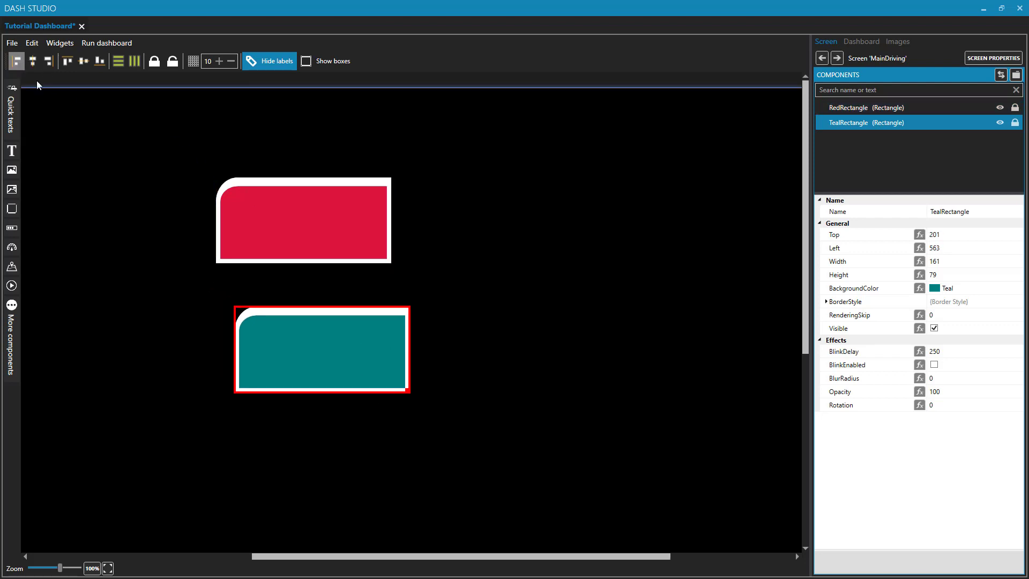
{"action": "left_click", "coordinate": [237, 188], "text": "ctrl"}
{"action": "left_click", "coordinate": [16, 60]}
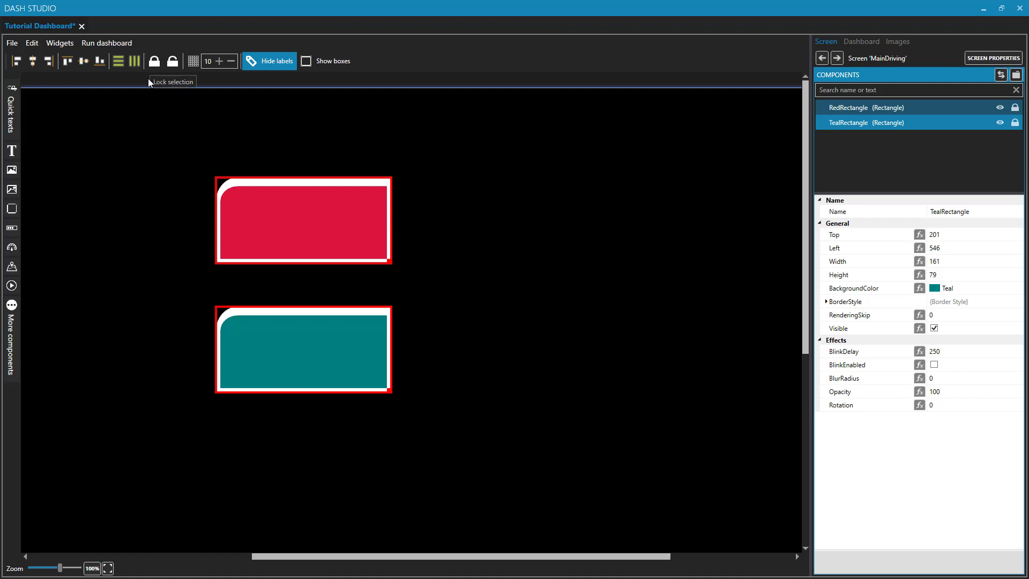
Step: Lock RedRectangle and confirm dragging no longer moves it
{"action": "left_click", "coordinate": [239, 194]}
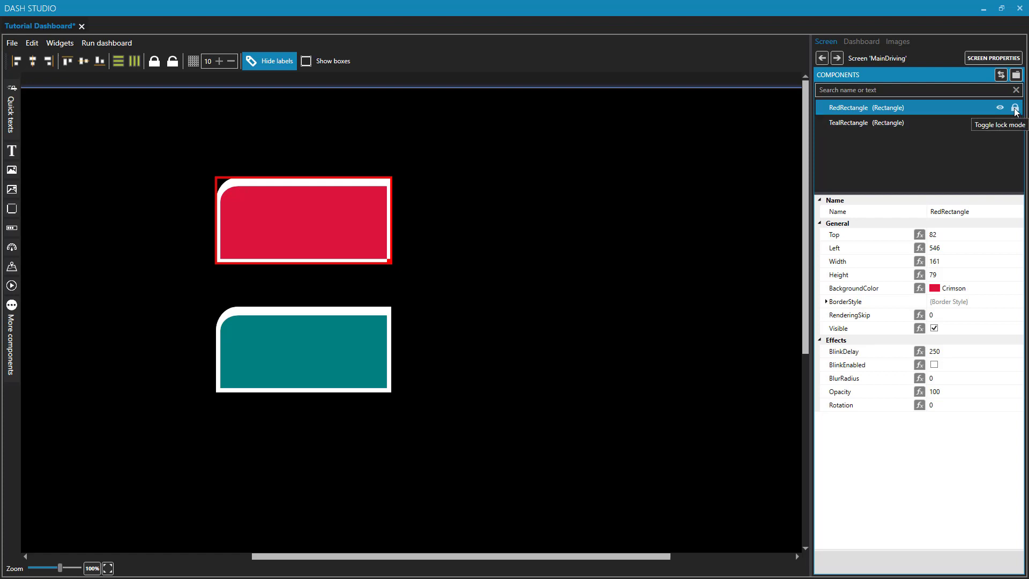
{"action": "left_click", "coordinate": [1015, 108]}
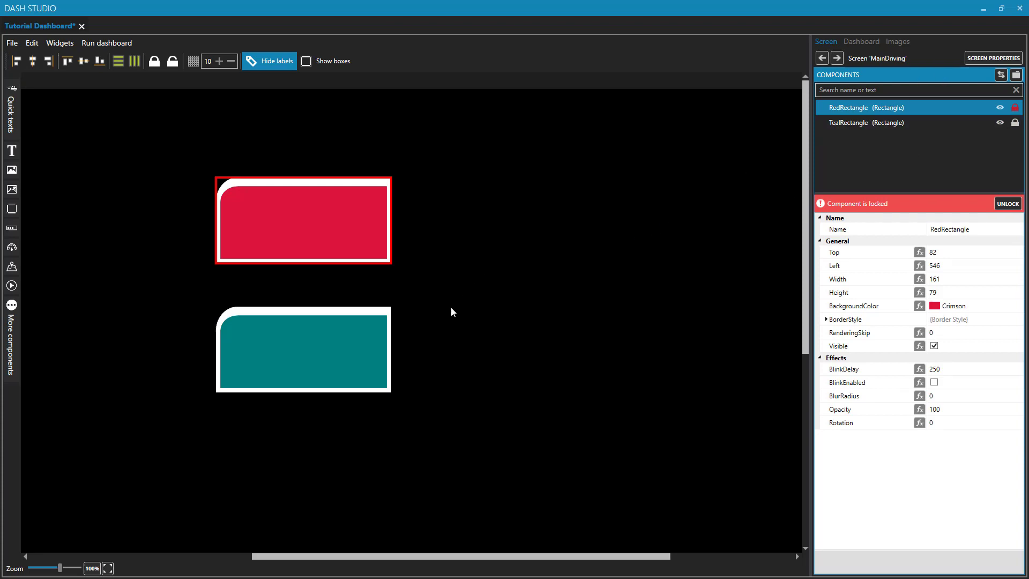
{"action": "left_click_drag", "start_coordinate": [285, 246], "coordinate": [425, 191]}
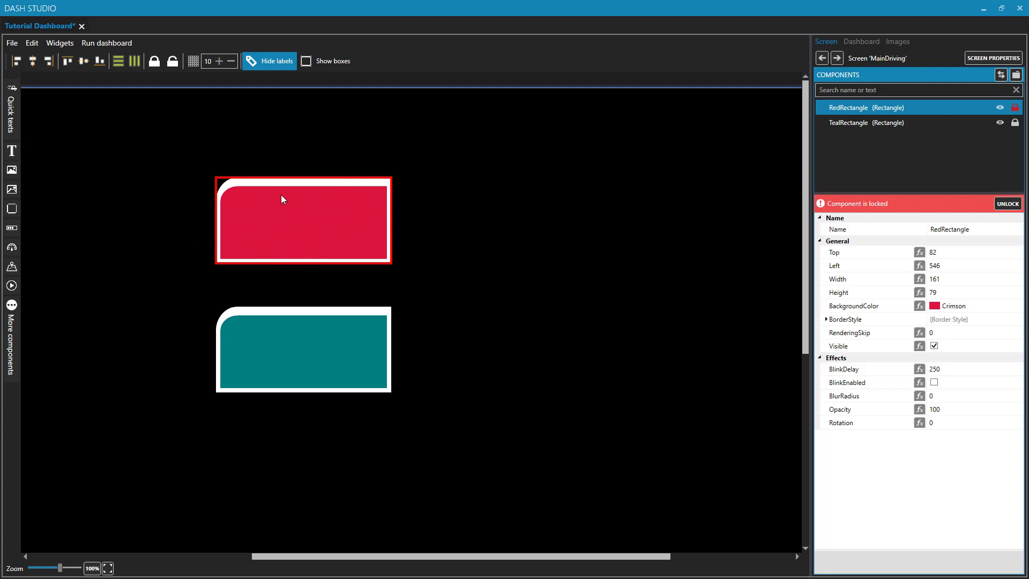
Step: Drag the teal rectangle, undo the last move, and lock TealRectangle at top 213, left 546
{"action": "left_click_drag", "start_coordinate": [314, 338], "coordinate": [268, 367]}
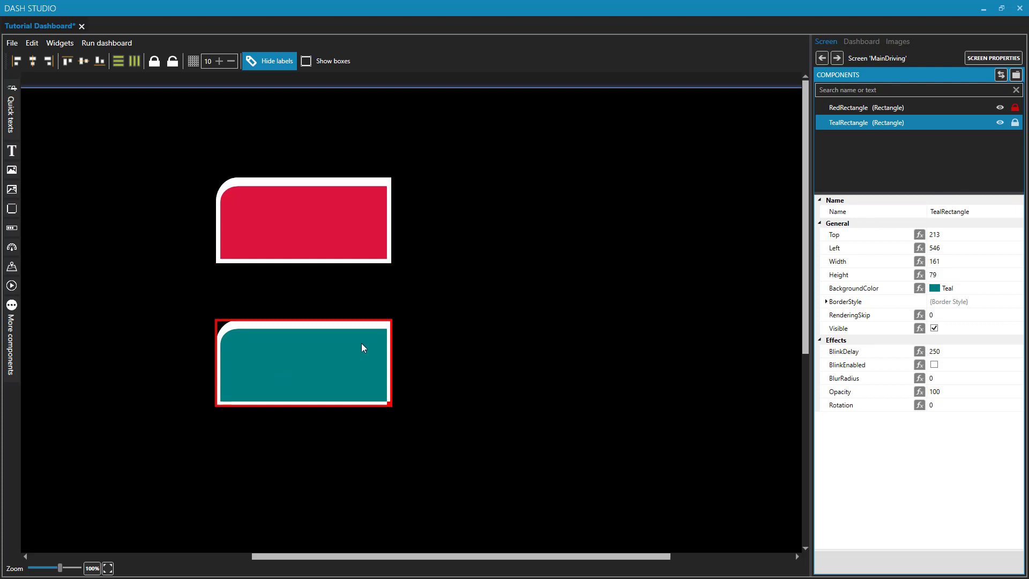
{"action": "left_click_drag", "start_coordinate": [328, 364], "coordinate": [470, 325]}
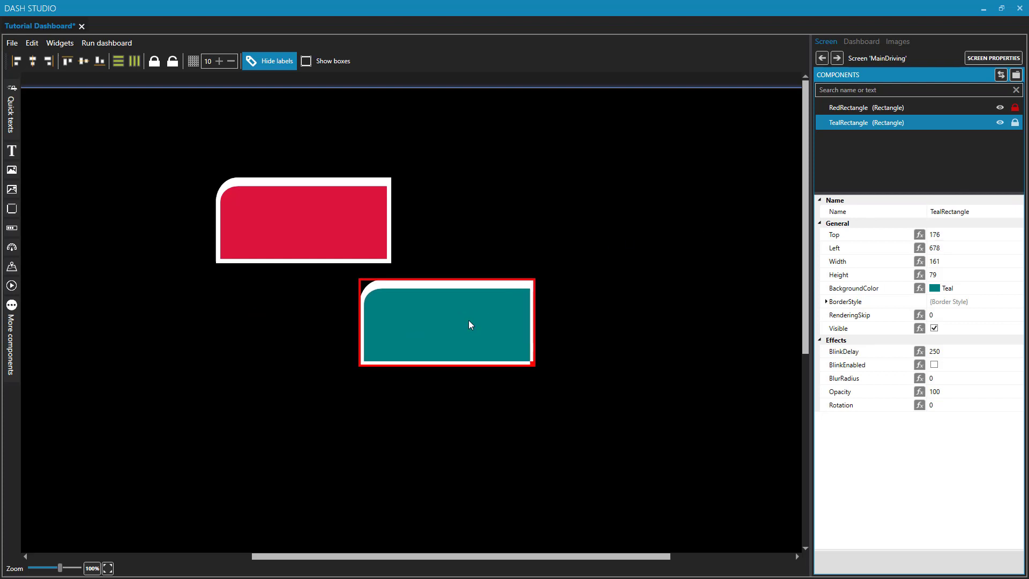
{"action": "key", "text": "ctrl+z"}
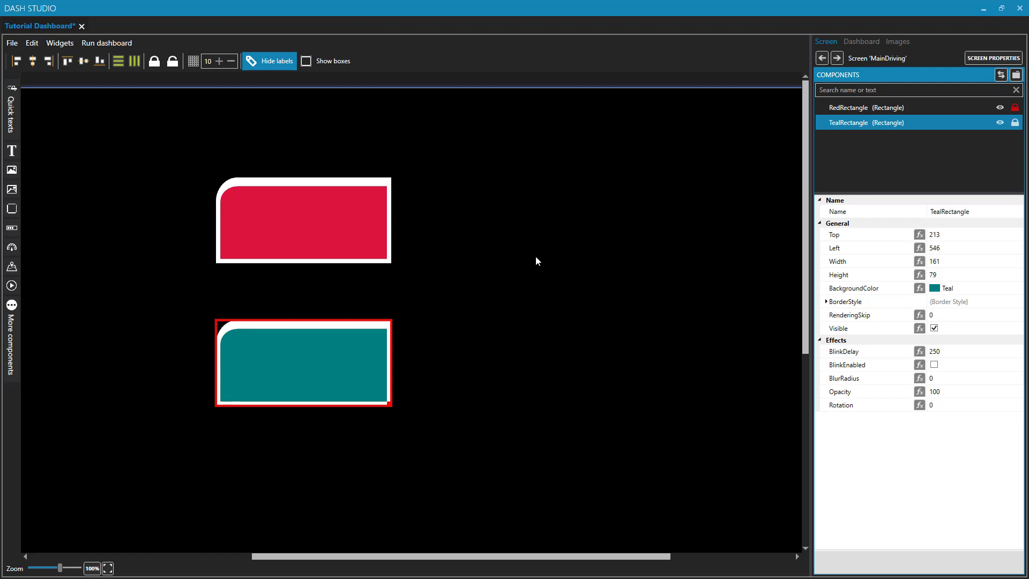
{"action": "left_click", "coordinate": [1015, 122]}
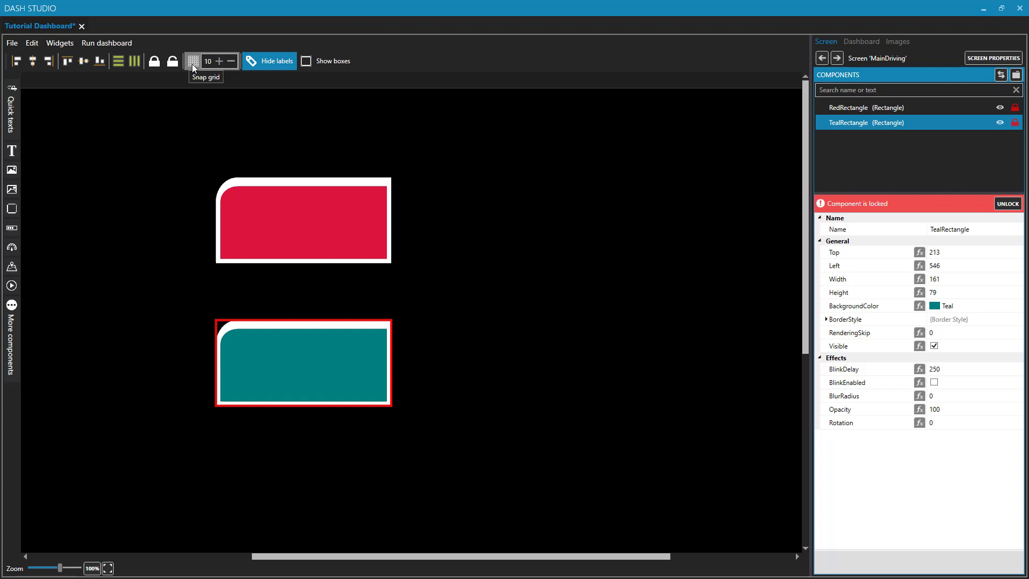
Step: Enable Snap grid, unlock the rectangle, and compare dragging the red rectangle with snapping on and off
{"action": "left_click", "coordinate": [192, 61]}
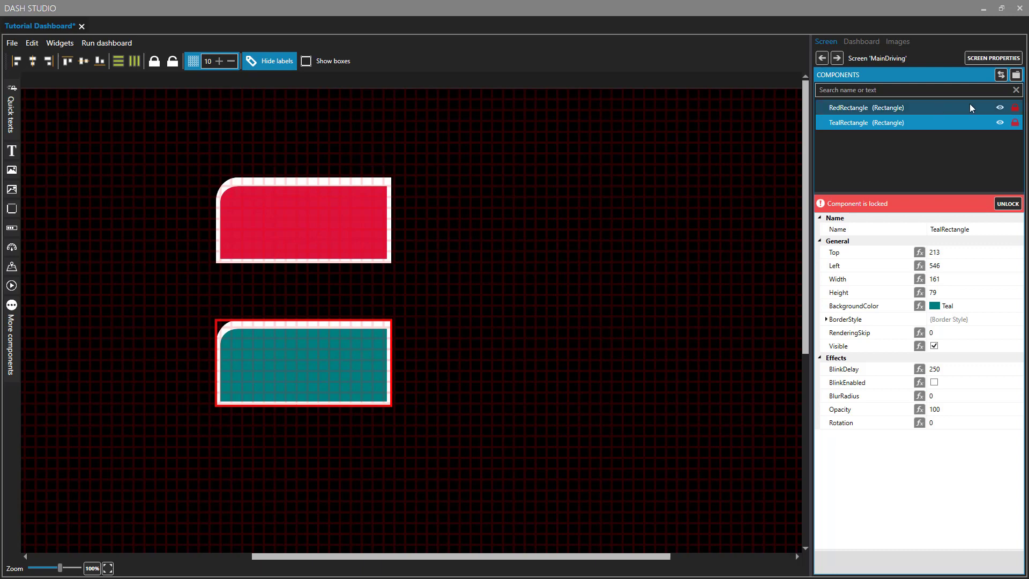
{"action": "left_click", "coordinate": [1016, 123]}
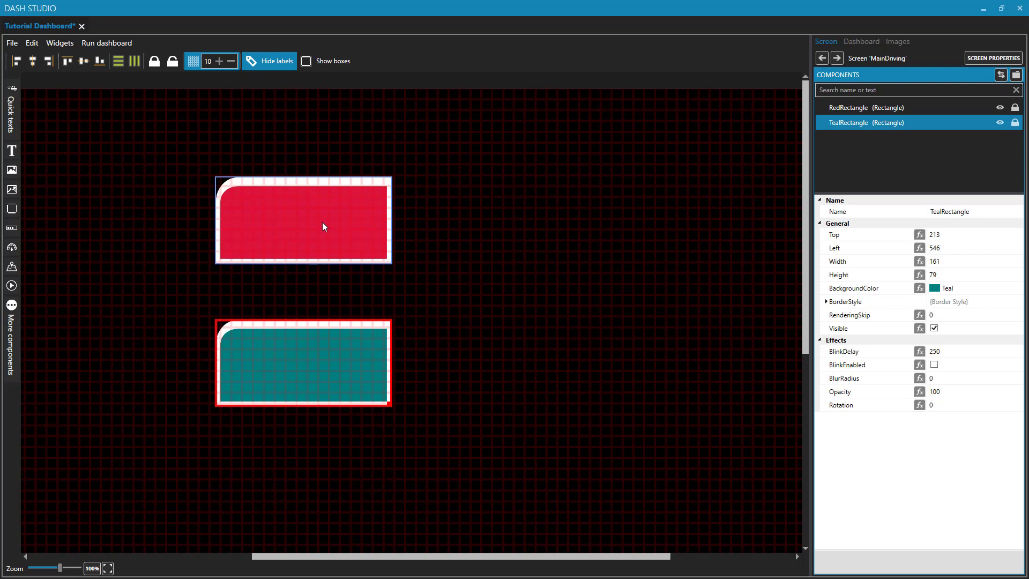
{"action": "left_click_drag", "start_coordinate": [323, 223], "coordinate": [396, 213]}
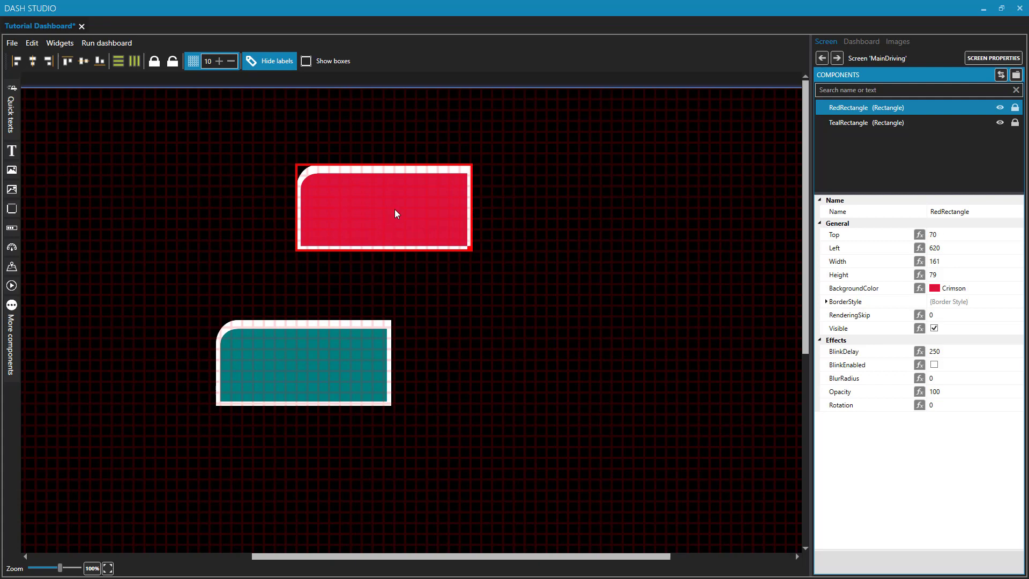
{"action": "left_click", "coordinate": [193, 61]}
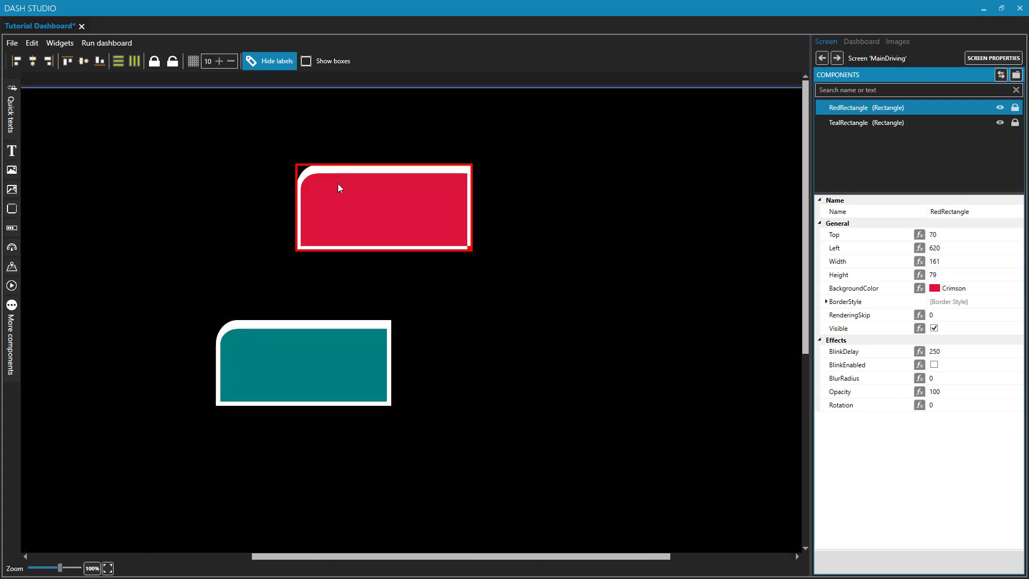
{"action": "left_click_drag", "start_coordinate": [338, 183], "coordinate": [284, 217]}
{"action": "left_click", "coordinate": [192, 62]}
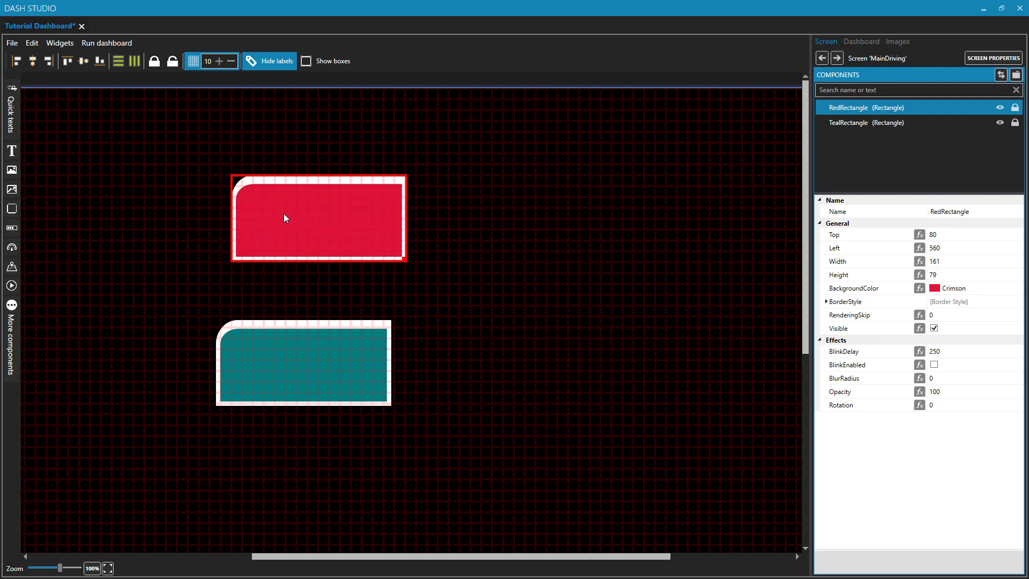
Step: Set grid spacing to 20, snap the red rectangle to 180×80 at left 540, then disable snapping
{"action": "left_click", "coordinate": [209, 62]}
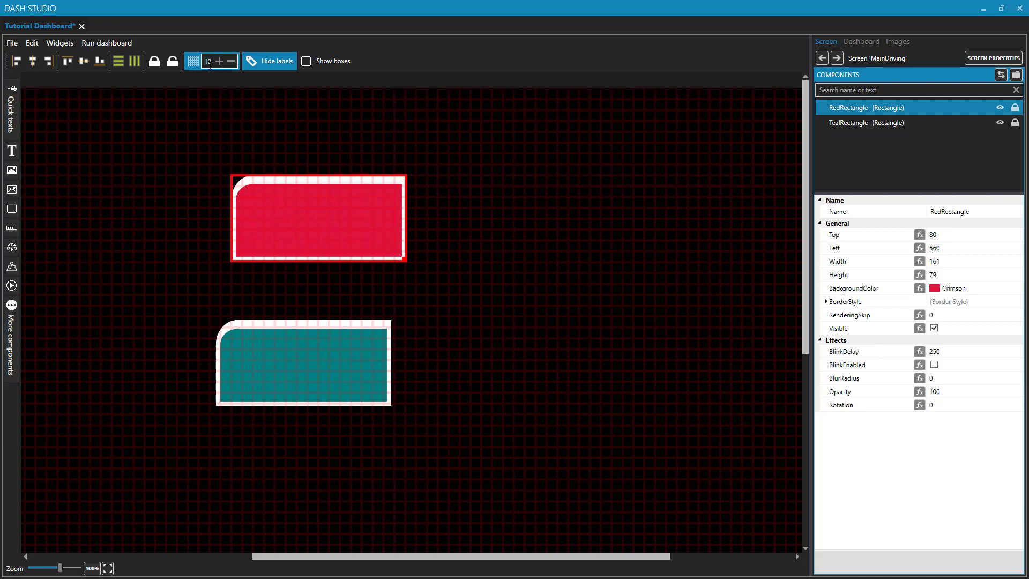
{"action": "scroll", "coordinate": [209, 62], "scroll_direction": "up", "scroll_amount": 1}
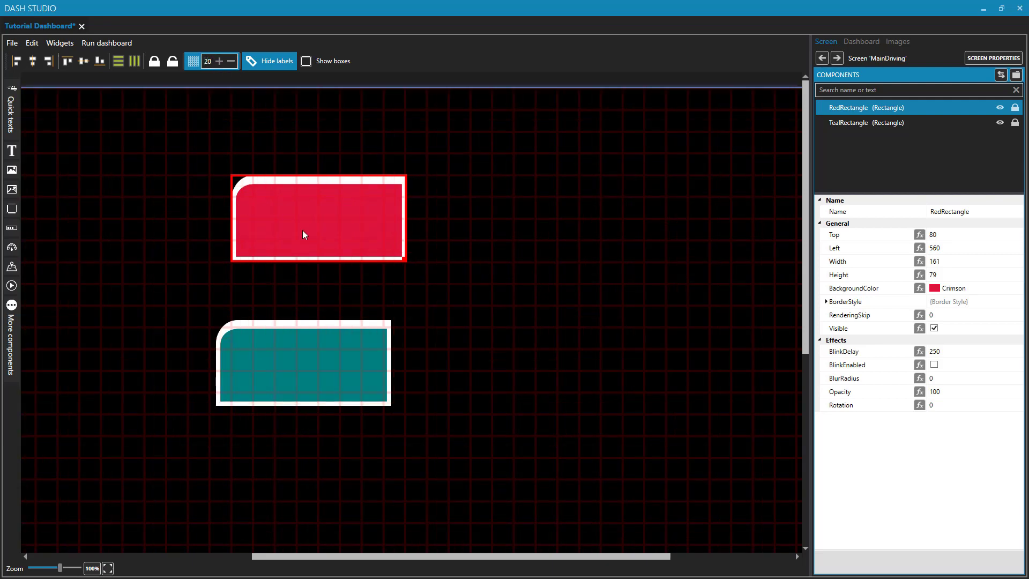
{"action": "left_click_drag", "start_coordinate": [302, 229], "coordinate": [389, 230]}
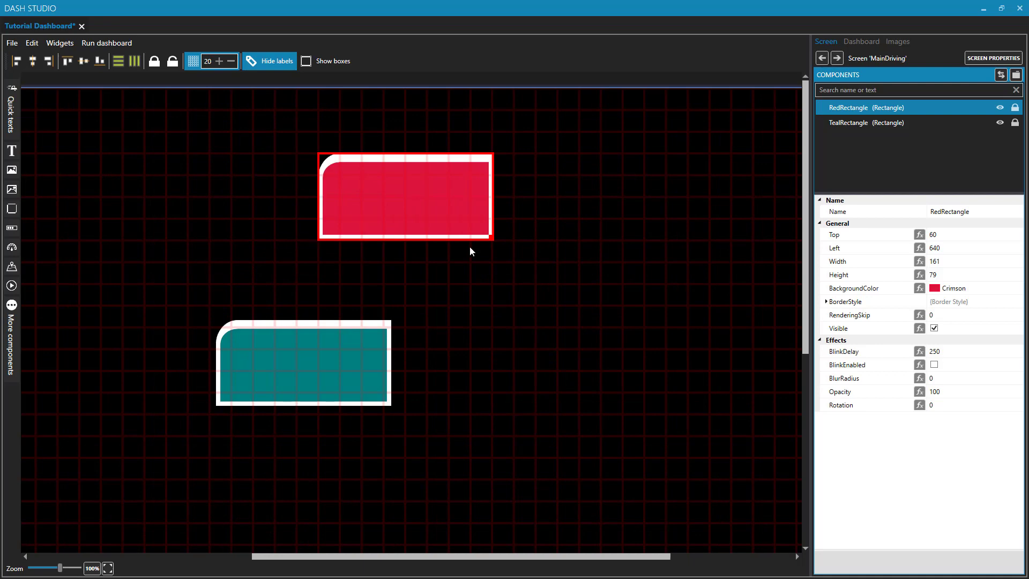
{"action": "mouse_move", "coordinate": [493, 237]}
{"action": "left_mouse_down"}
{"action": "mouse_move", "coordinate": [489, 257]}
{"action": "mouse_move", "coordinate": [517, 252]}
{"action": "mouse_move", "coordinate": [534, 284]}
{"action": "mouse_move", "coordinate": [510, 217]}
{"action": "mouse_move", "coordinate": [508, 239]}
{"action": "left_mouse_up"}
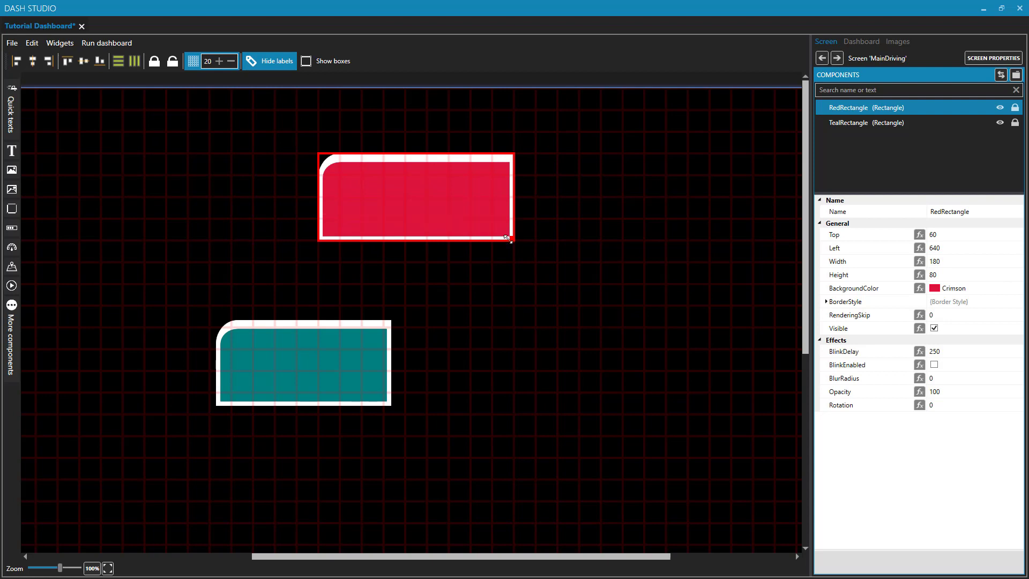
{"action": "left_click_drag", "start_coordinate": [342, 167], "coordinate": [298, 198]}
{"action": "left_click", "coordinate": [191, 62]}
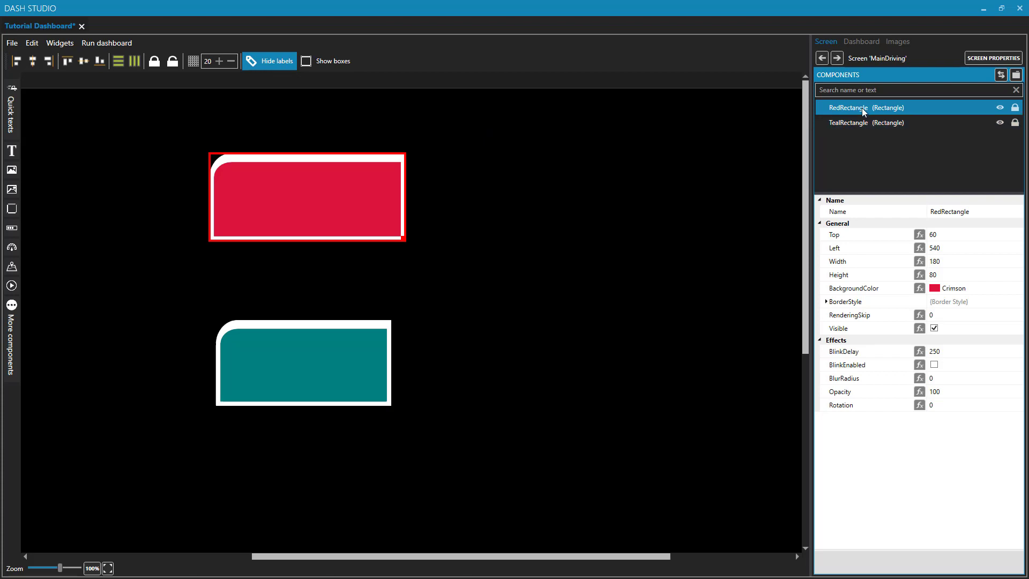
Step: Turn component name labels on and drag RedRectangle down to top 76, left 545
{"action": "left_click", "coordinate": [267, 64]}
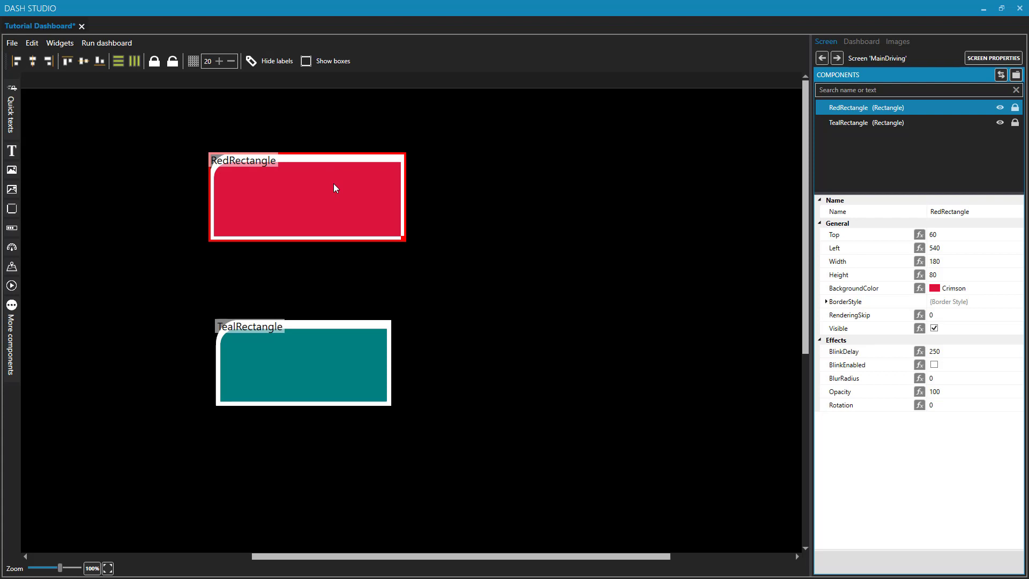
{"action": "mouse_move", "coordinate": [334, 184]}
{"action": "left_mouse_down"}
{"action": "mouse_move", "coordinate": [365, 206]}
{"action": "mouse_move", "coordinate": [336, 198]}
{"action": "left_mouse_up"}
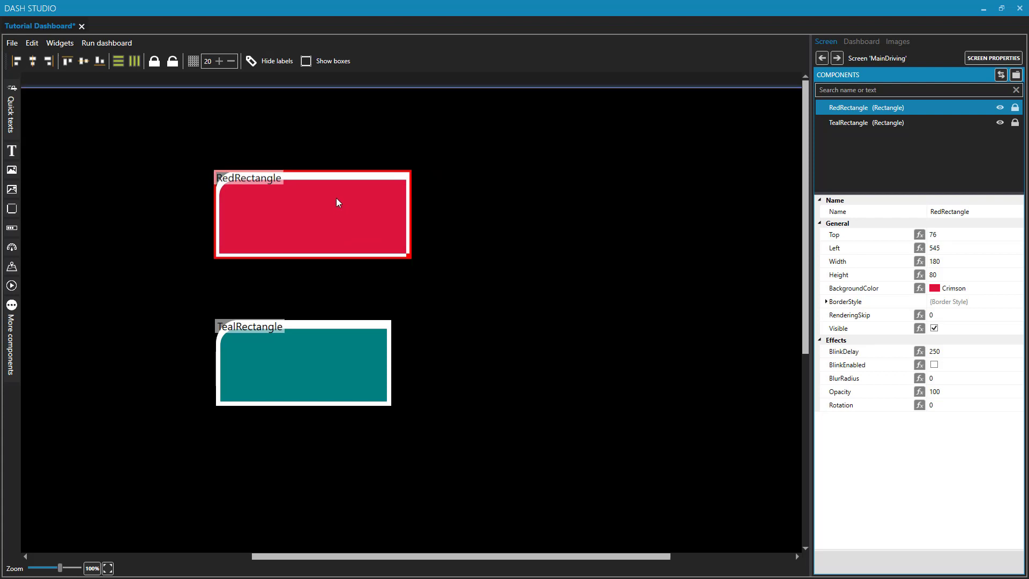
Step: Toggle Show boxes and Hide labels, finishing with outline boxes on and name labels visible
{"action": "left_click", "coordinate": [320, 61]}
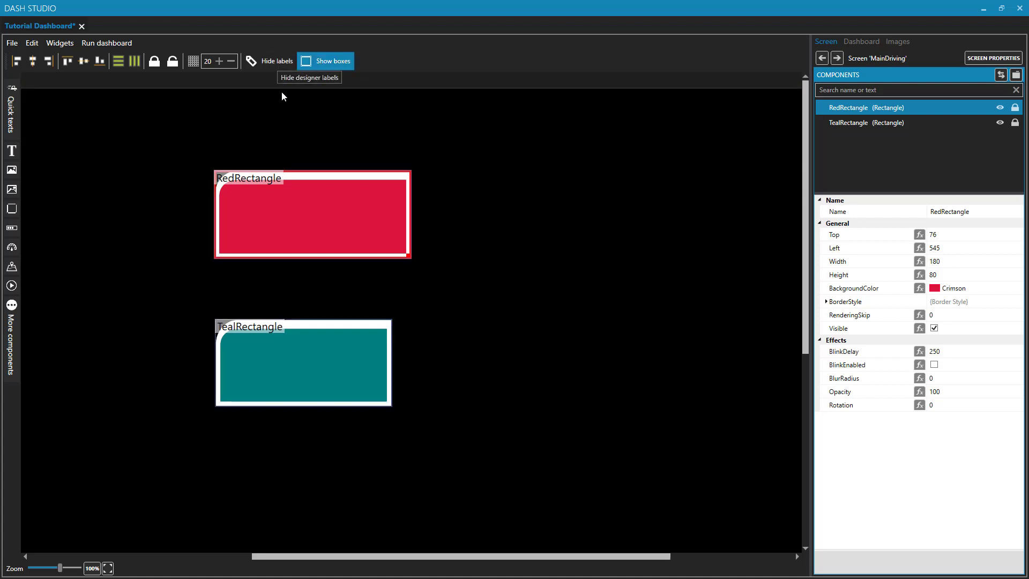
{"action": "left_click", "coordinate": [274, 63]}
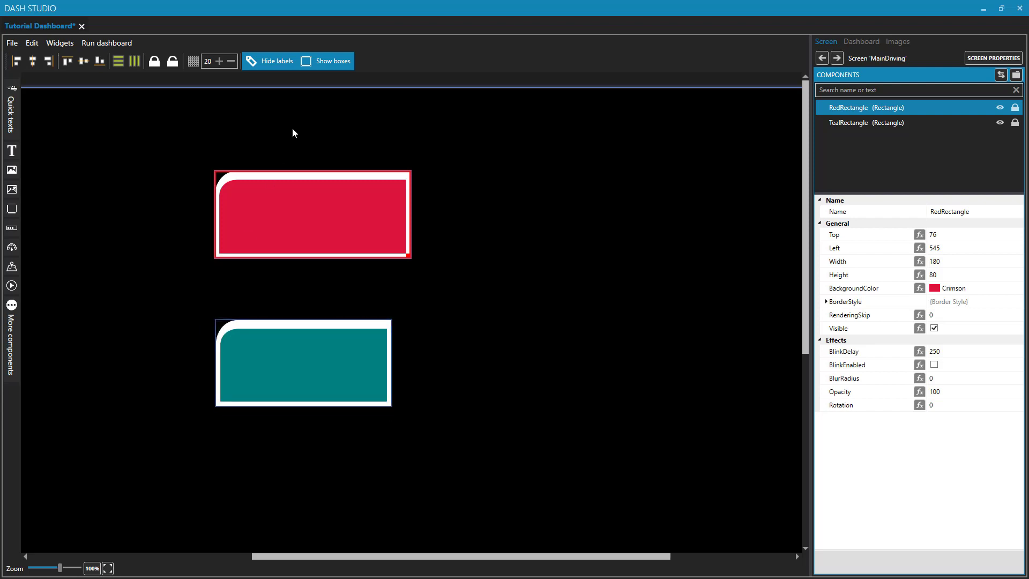
{"action": "left_click", "coordinate": [332, 62]}
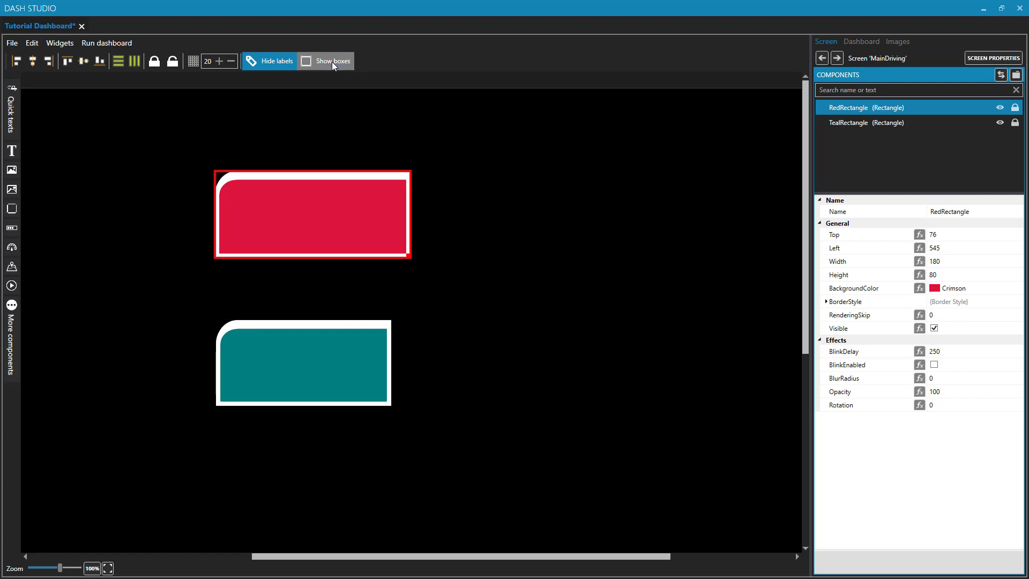
{"action": "left_click", "coordinate": [332, 62]}
{"action": "left_click", "coordinate": [332, 62]}
{"action": "left_click", "coordinate": [333, 62]}
{"action": "left_click", "coordinate": [270, 63]}
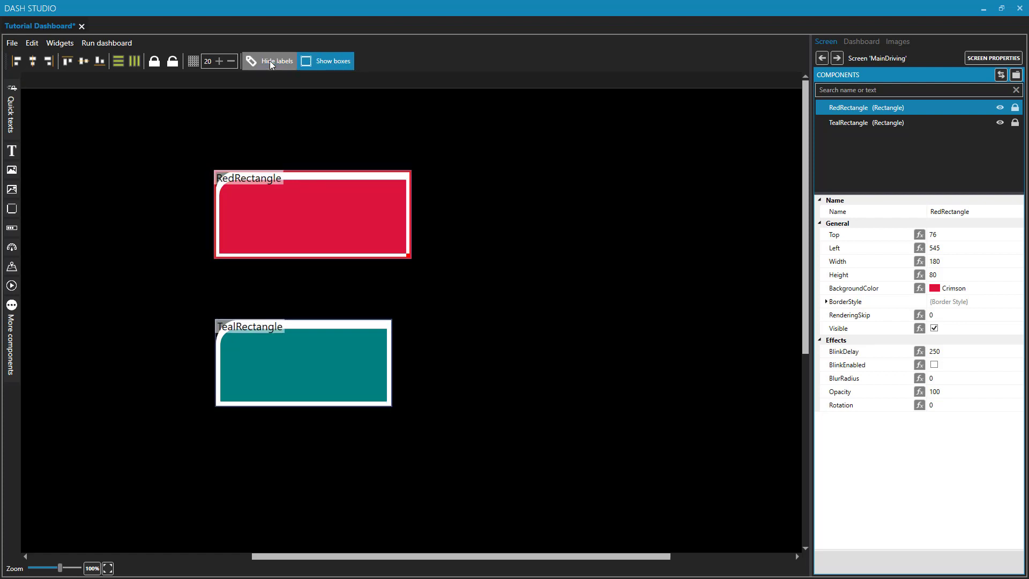